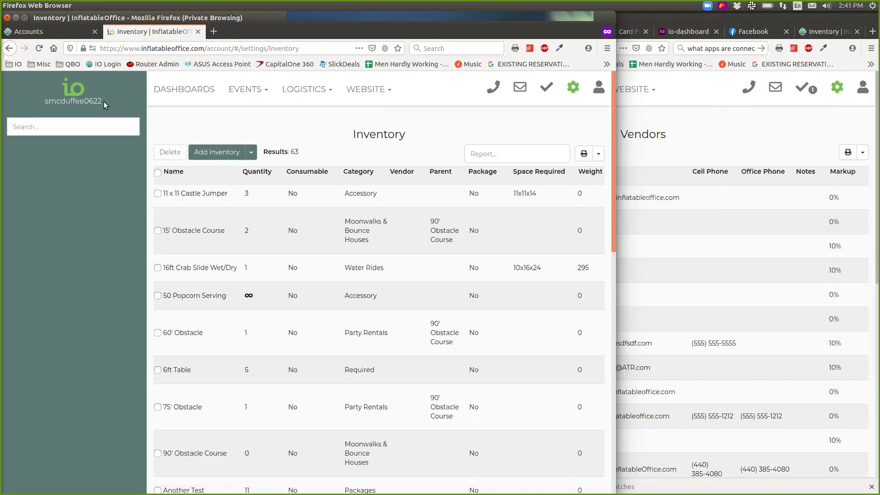
pyautogui.moveTo(103, 101); pyautogui.dragTo(42, 103)
pyautogui.click(225, 123)
pyautogui.click(714, 126)
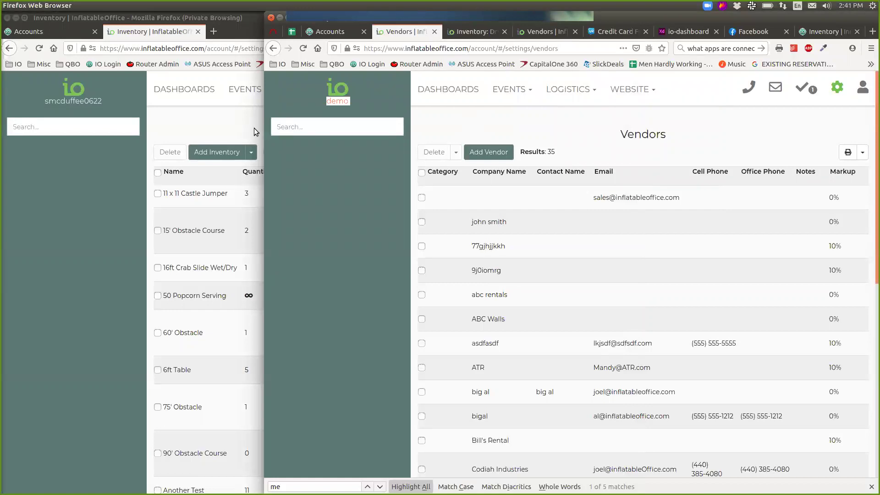
# In the sharing company's account window, search the inventory for "mega" and open the Dry Mega Slide item.
pyautogui.click(142, 122)
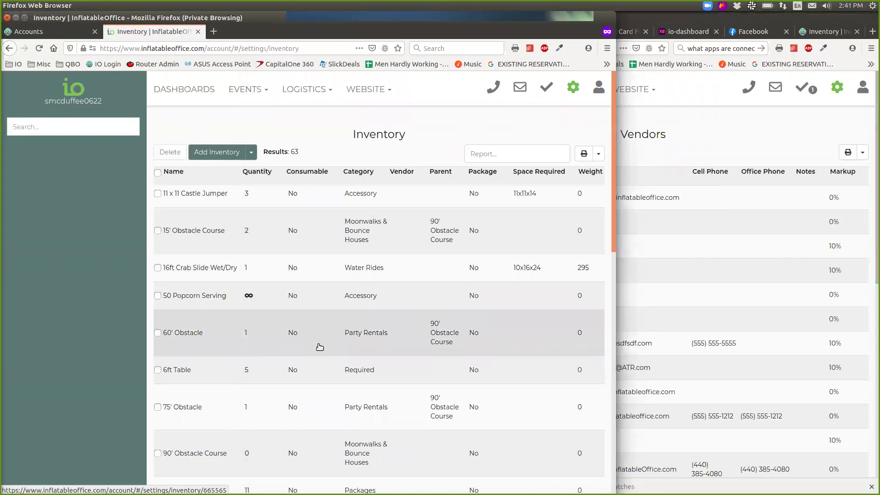
pyautogui.click(69, 126)
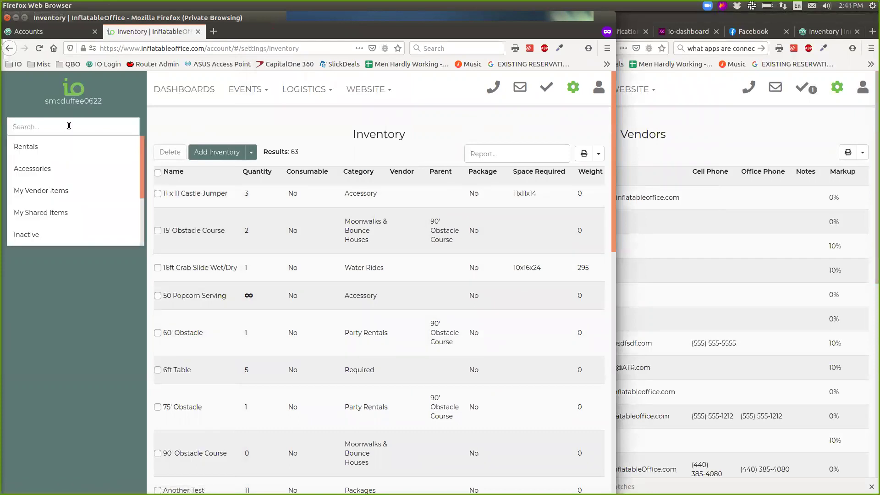
pyautogui.write('mega')
pyautogui.click(316, 121)
pyautogui.click(377, 201)
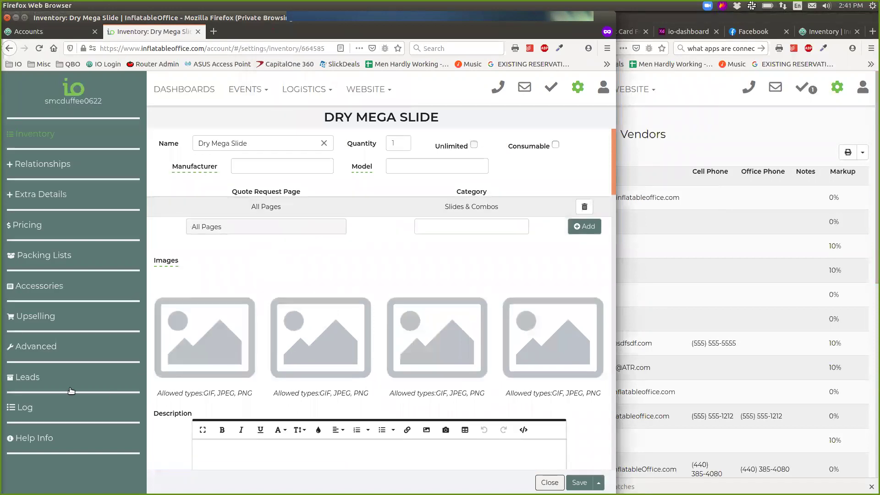
# Share the Dry Mega Slide with the Entire IO Universe in its advanced settings, and save and close the item.
pyautogui.click(39, 350)
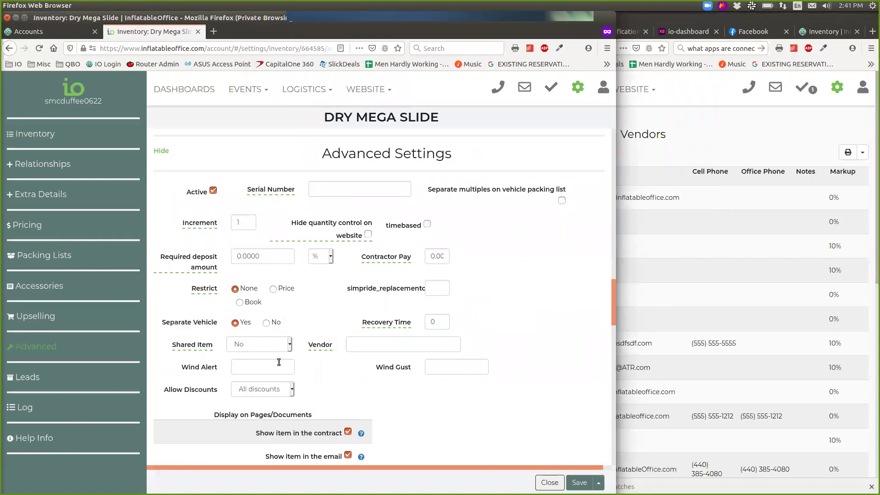
pyautogui.click(259, 345)
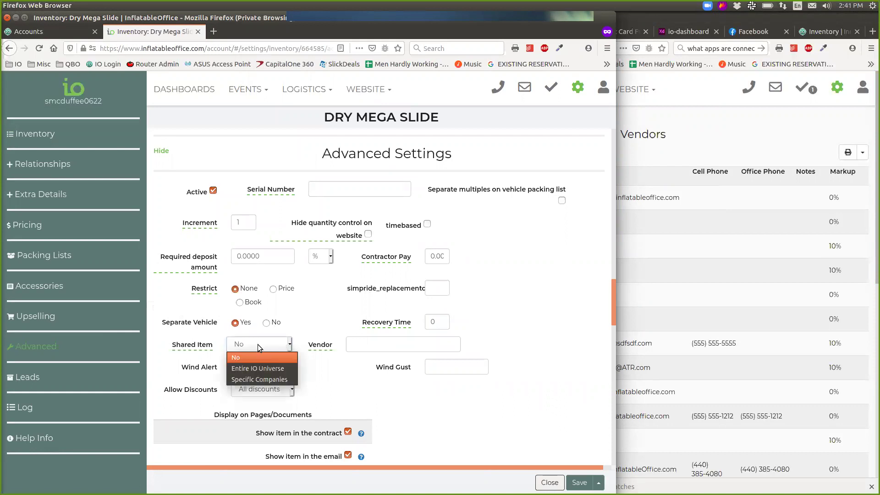
pyautogui.click(273, 367)
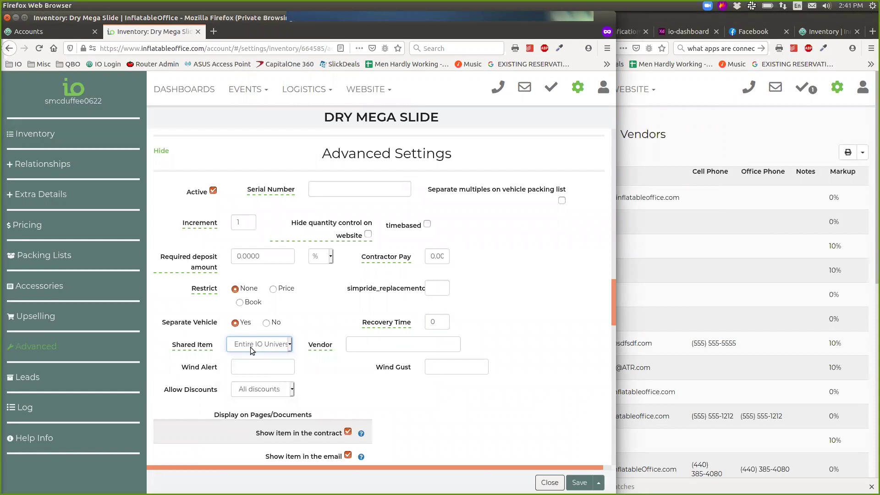
pyautogui.click(599, 483)
pyautogui.click(549, 466)
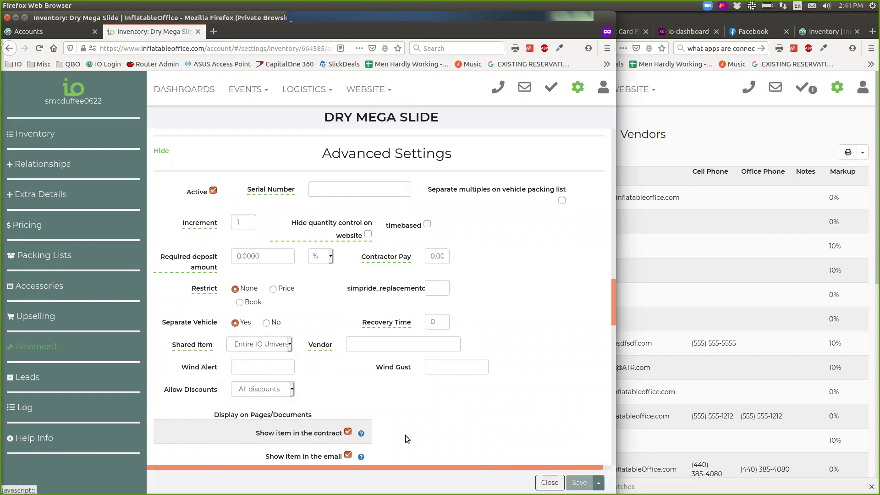
# Switch to the demo account's window and open its Vendors settings.
pyautogui.click(677, 153)
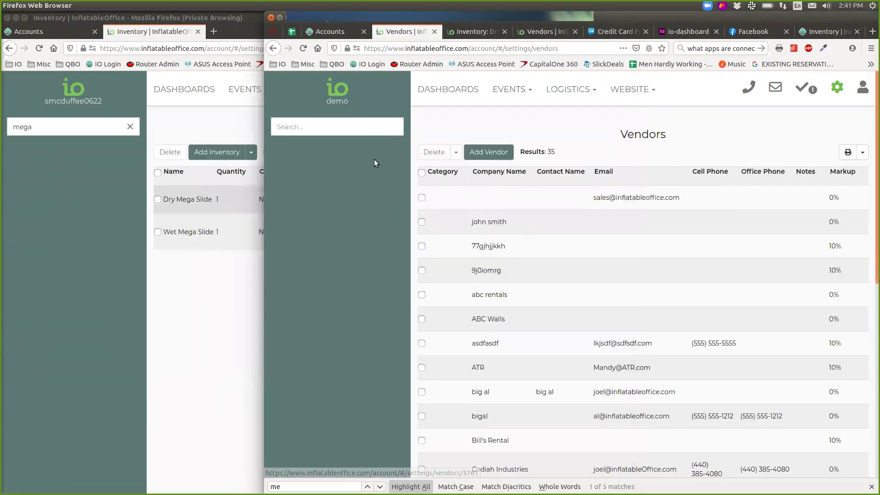
pyautogui.click(838, 88)
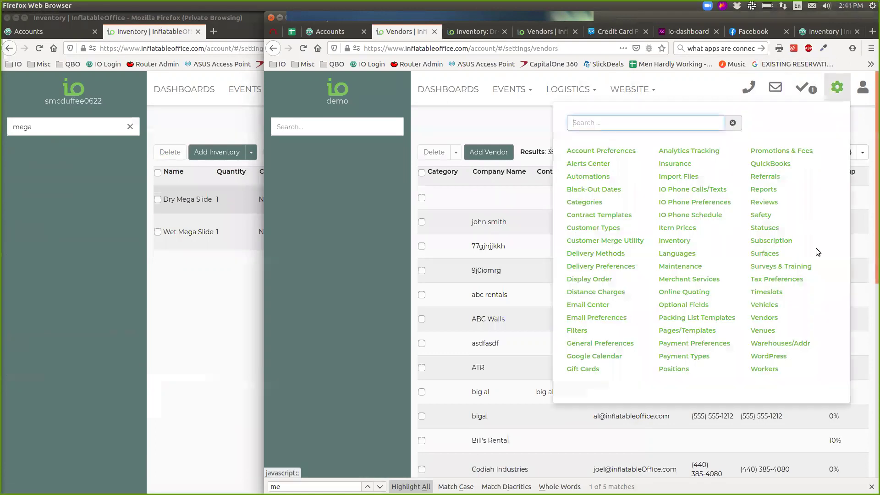
pyautogui.click(764, 317)
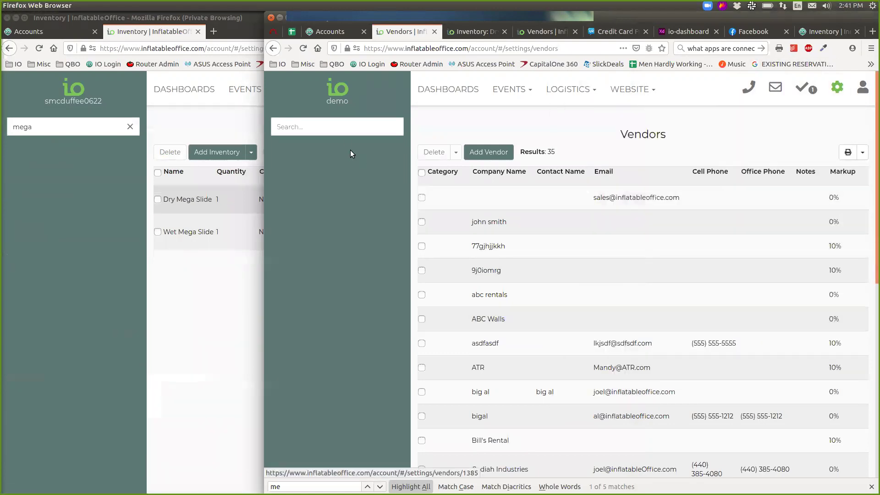
pyautogui.click(343, 127)
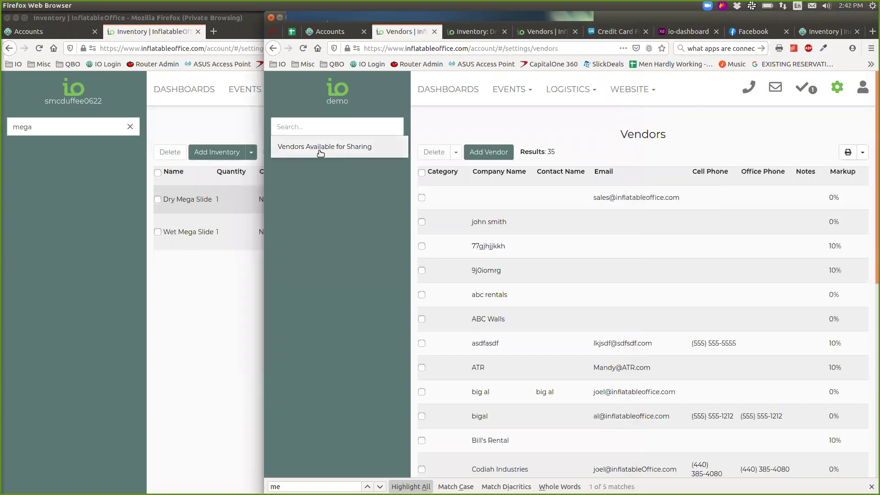
pyautogui.click(529, 136)
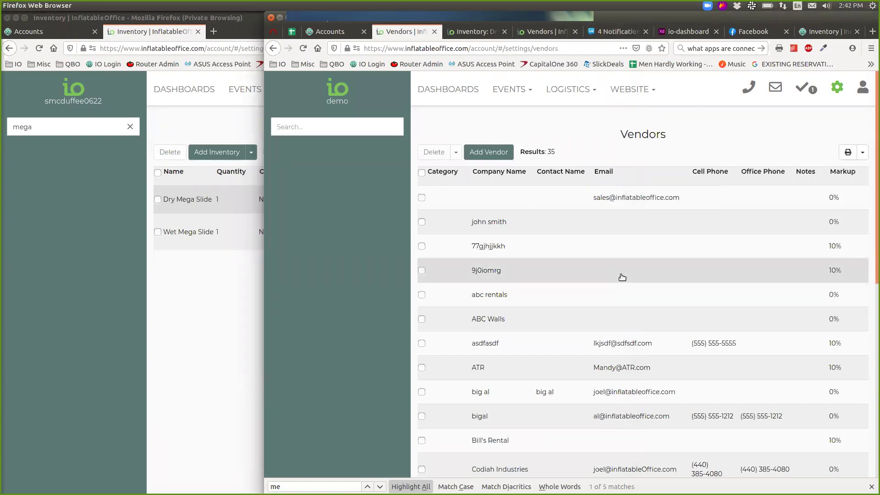
# Filter the vendor list by the Vendors Available for Sharing preset and add smcd to the account's own vendors.
pyautogui.click(357, 127)
pyautogui.click(338, 146)
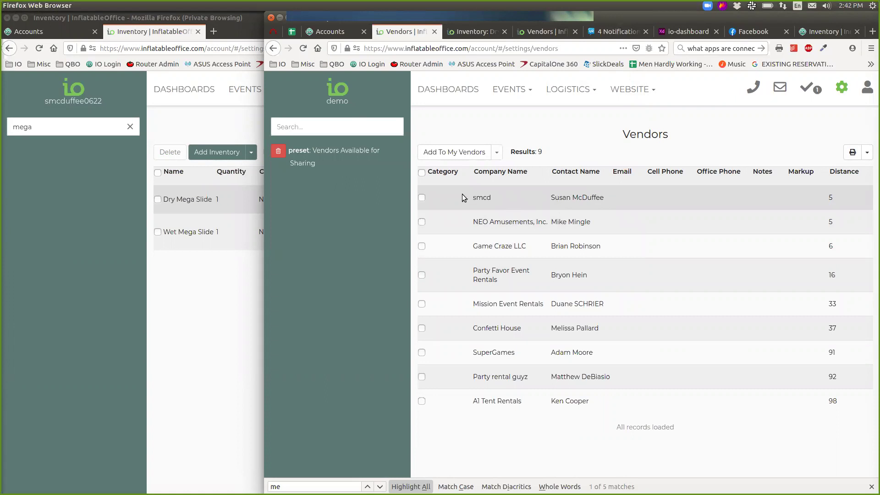
pyautogui.click(422, 198)
pyautogui.click(454, 151)
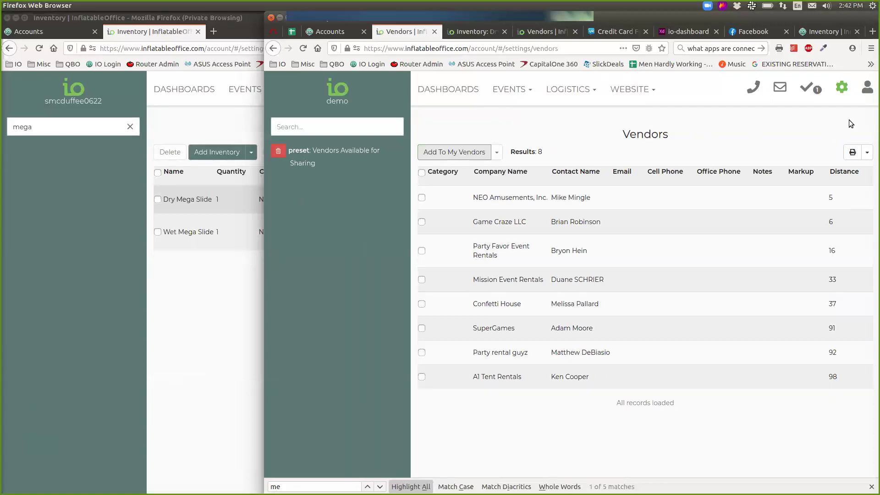
# Open the demo account's inventory and filter it by the Available Vendor Items preset.
pyautogui.click(842, 88)
pyautogui.click(681, 242)
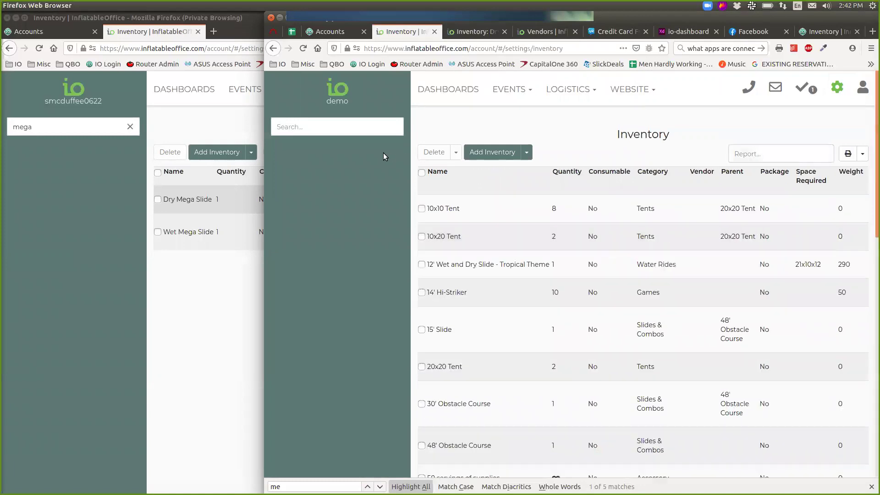
pyautogui.click(358, 121)
pyautogui.scroll(-3, 364, 173)
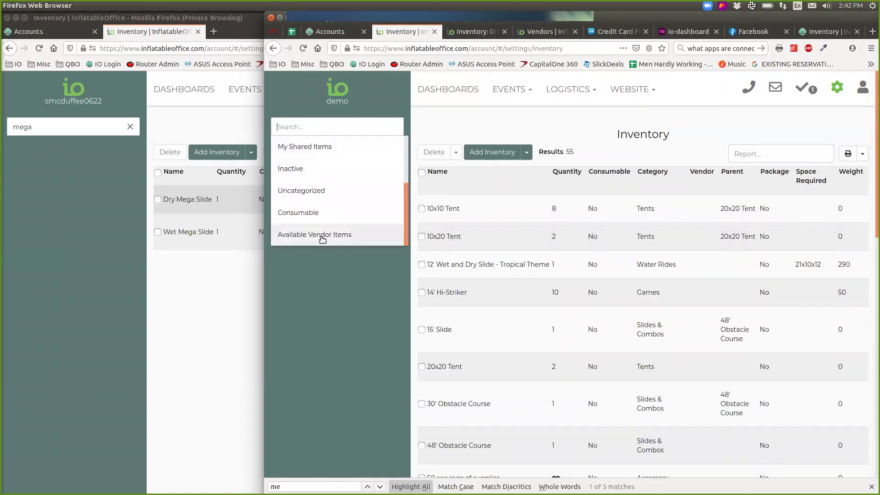
pyautogui.click(323, 235)
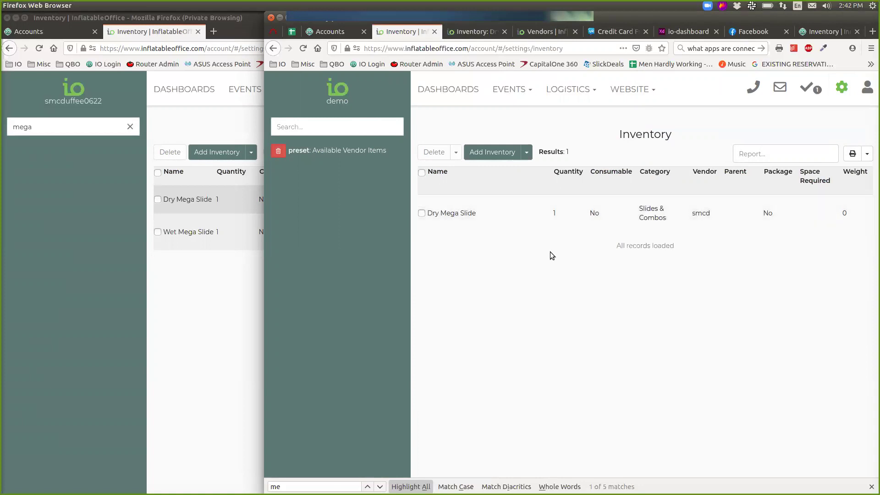
pyautogui.click(422, 213)
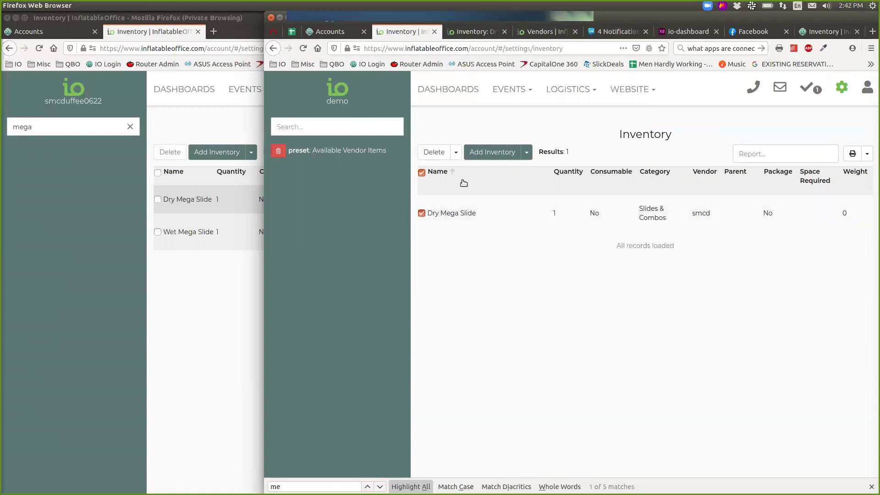
pyautogui.click(457, 157)
pyautogui.click(416, 224)
pyautogui.click(422, 213)
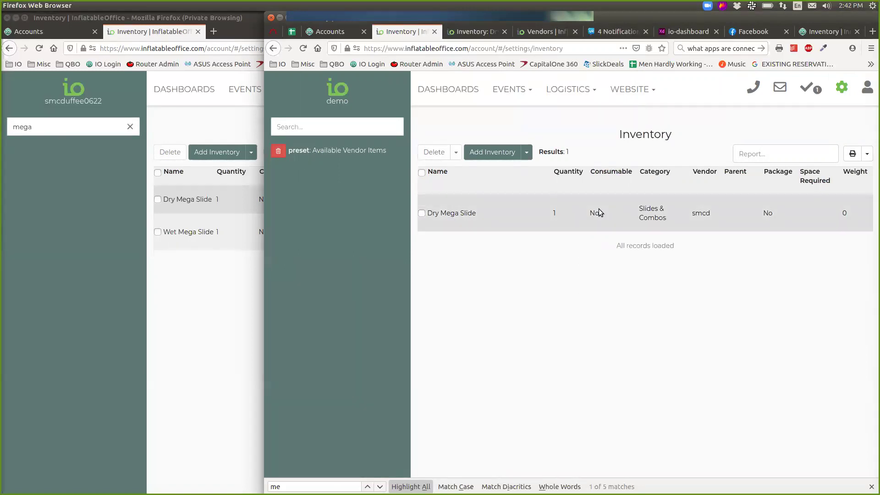
# Add smcd's Dry Mega Slide to the inventory as a vendor item and open it for editing.
pyautogui.click(597, 213)
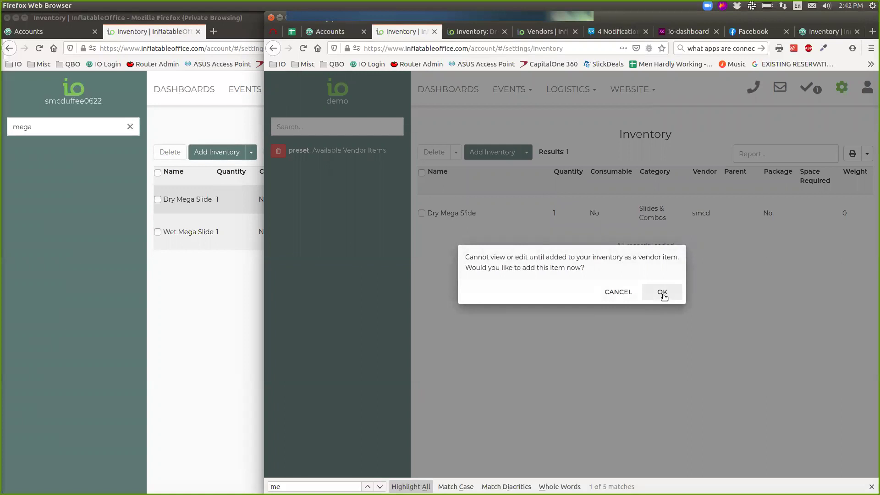
pyautogui.click(663, 293)
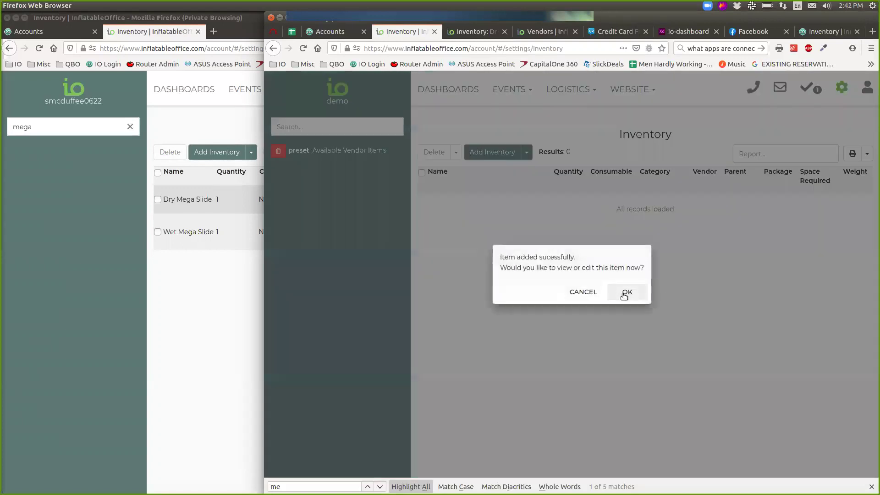
pyautogui.click(628, 294)
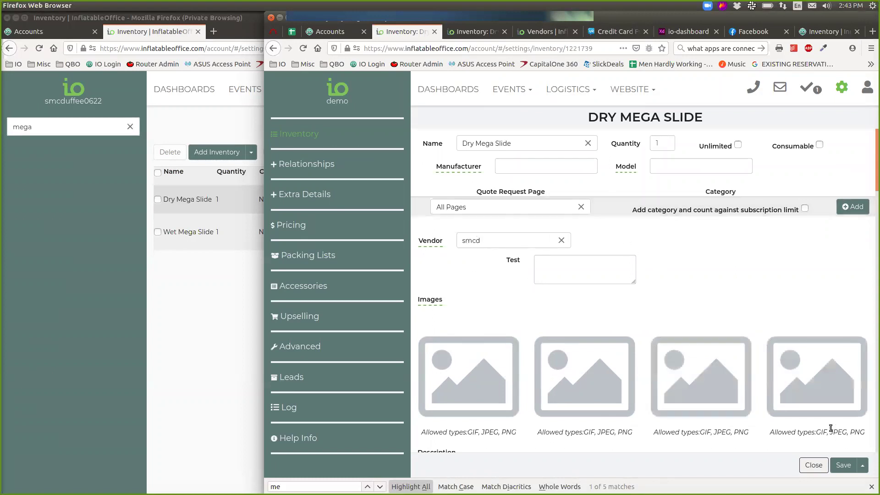
# Set the Dry Mega Slide's price to $200 every day and try to save the item.
pyautogui.scroll(-3, 722, 236)
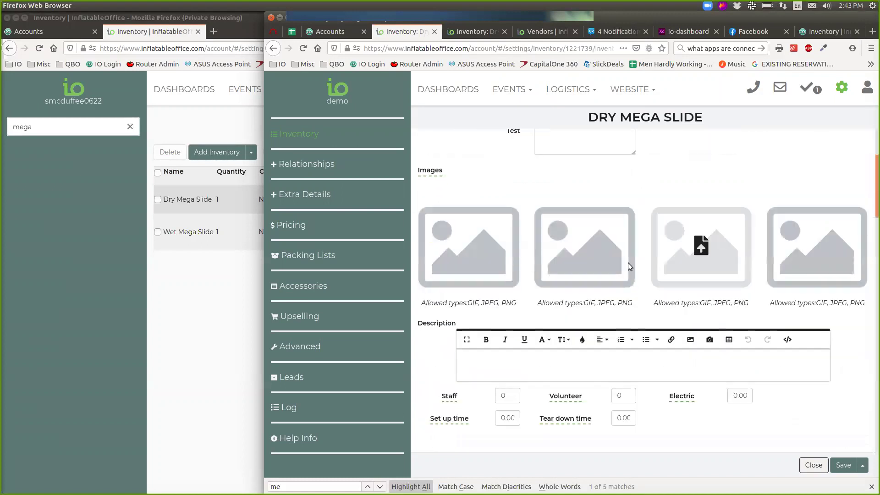
pyautogui.scroll(-3, 722, 235)
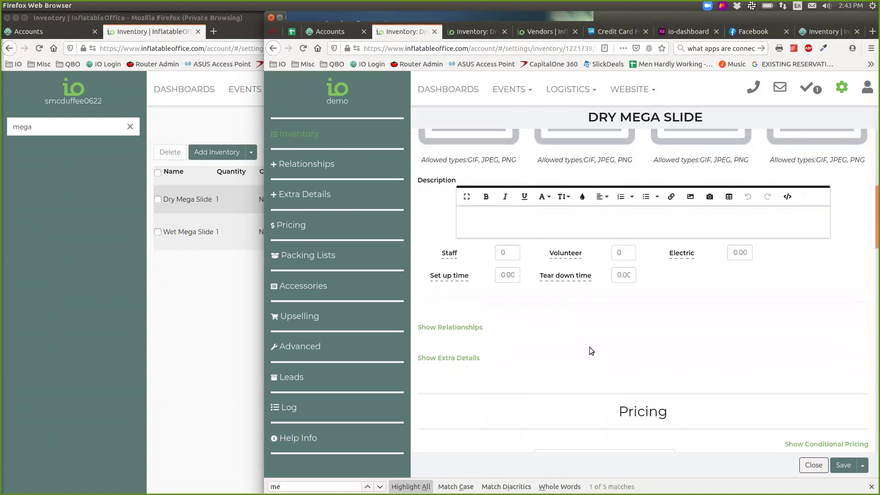
pyautogui.scroll(-5, 587, 346)
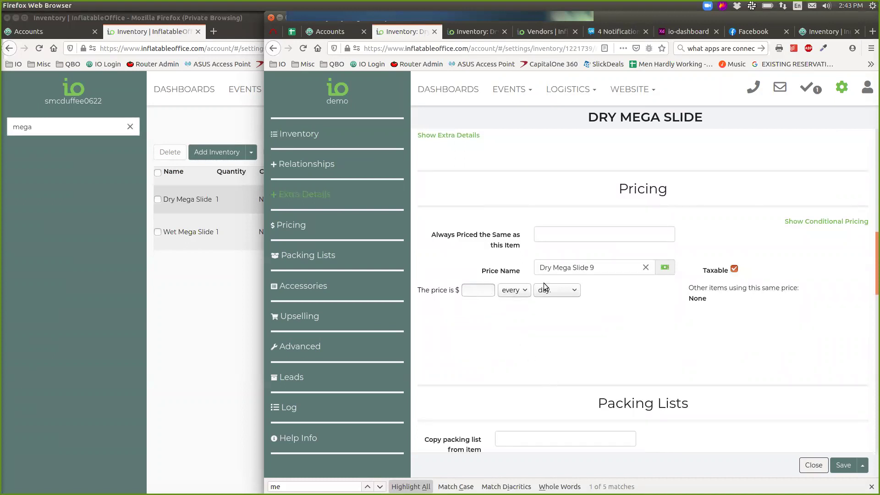
pyautogui.scroll(5, 651, 279)
pyautogui.scroll(-6, 500, 396)
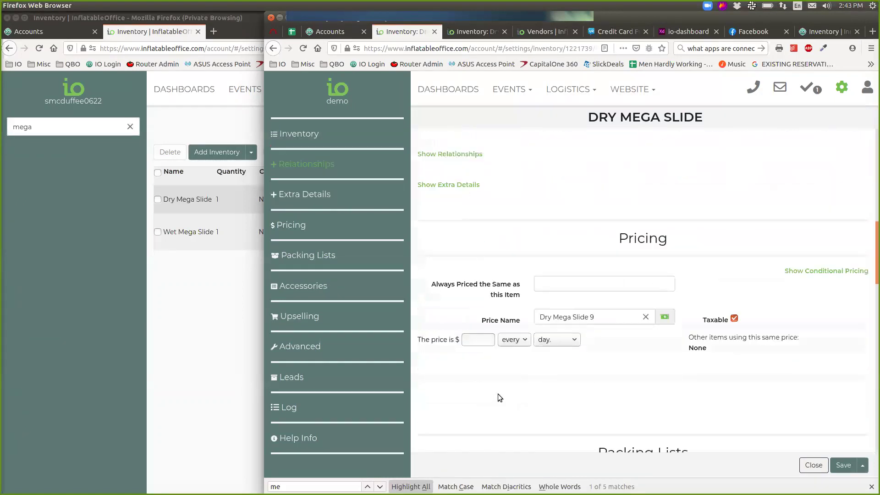
pyautogui.click(489, 213)
pyautogui.write('200')
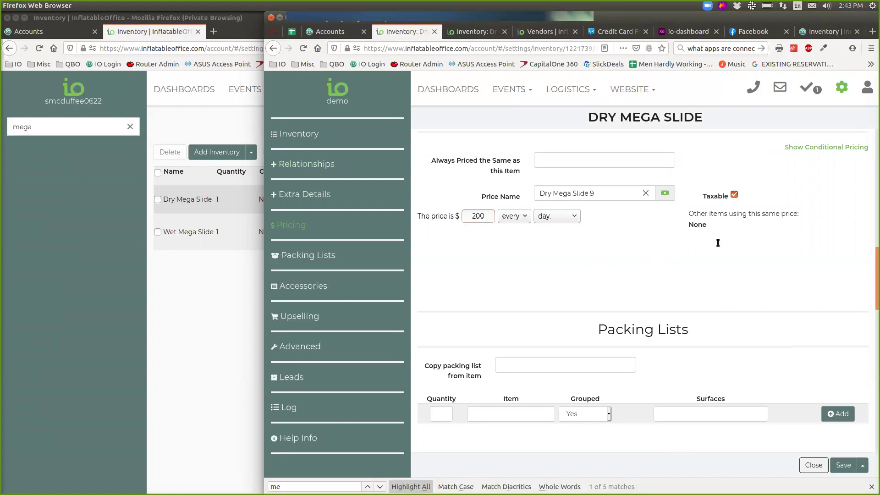
pyautogui.scroll(10, 734, 238)
pyautogui.click(843, 465)
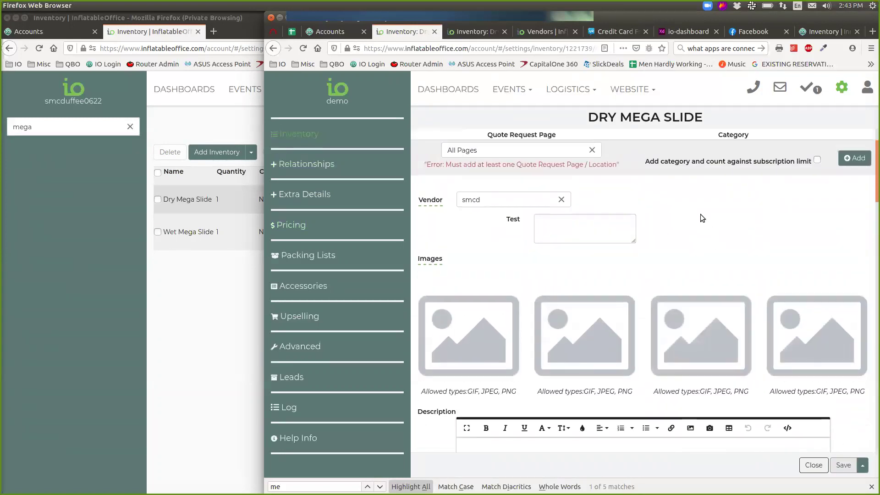
# Add All Pages as the Dry Mega Slide's quote request page without assigning a category, and save the item.
pyautogui.scroll(2, 703, 218)
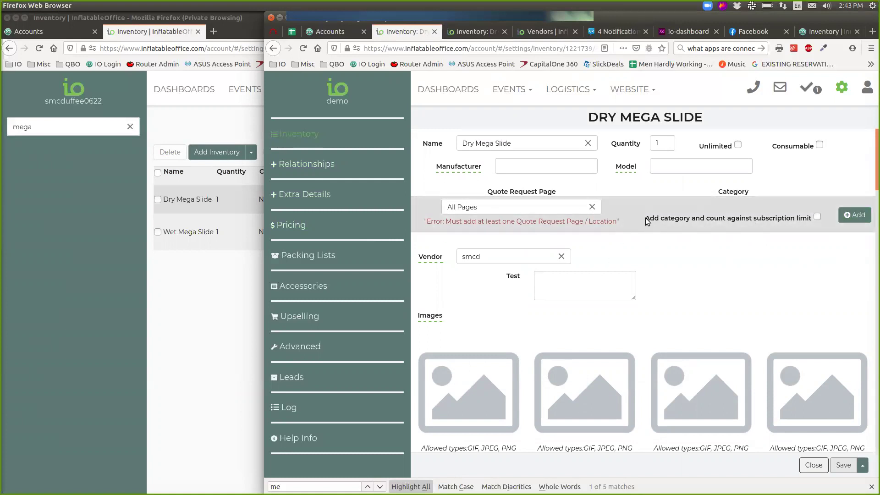
pyautogui.moveTo(647, 222); pyautogui.dragTo(813, 219)
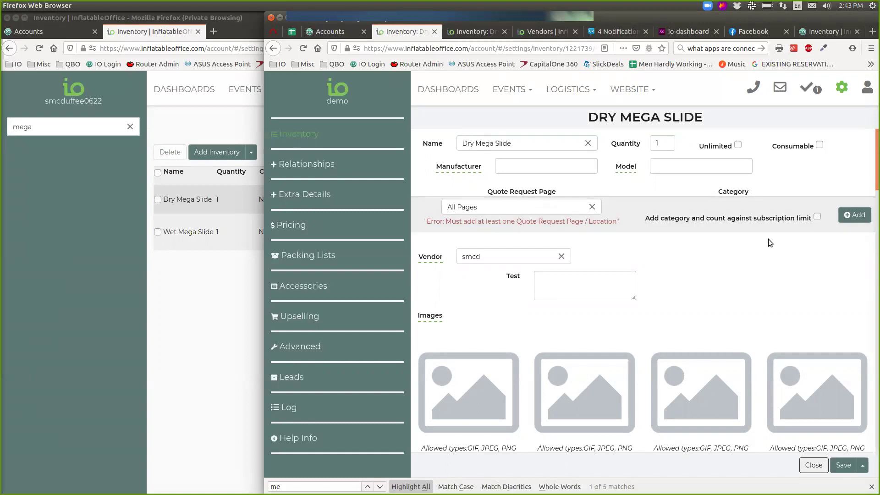
pyautogui.click(851, 219)
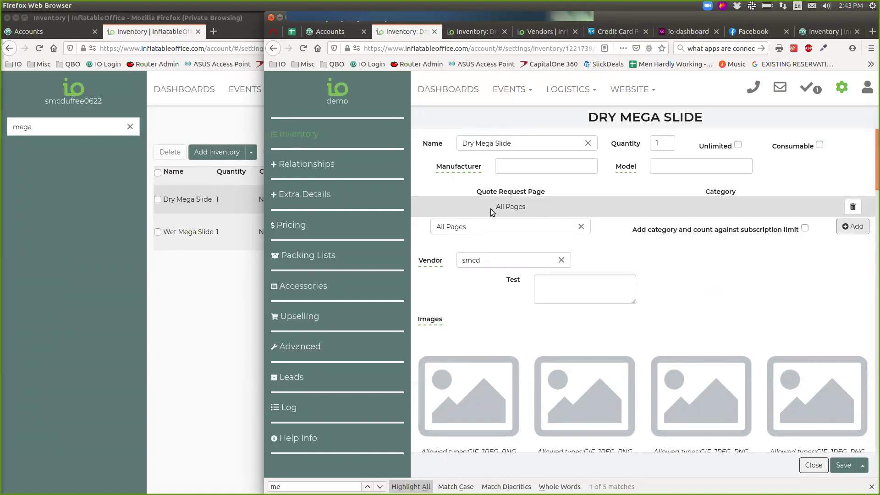
pyautogui.moveTo(490, 209); pyautogui.dragTo(528, 209)
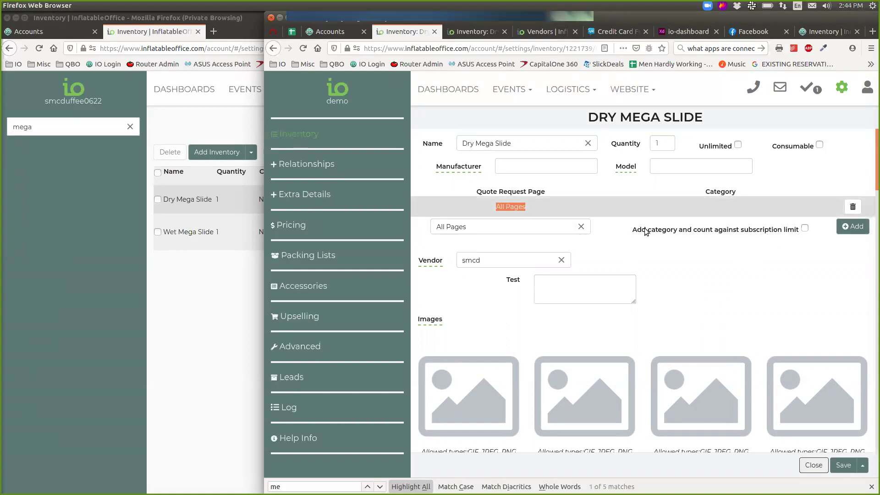
pyautogui.click(703, 200)
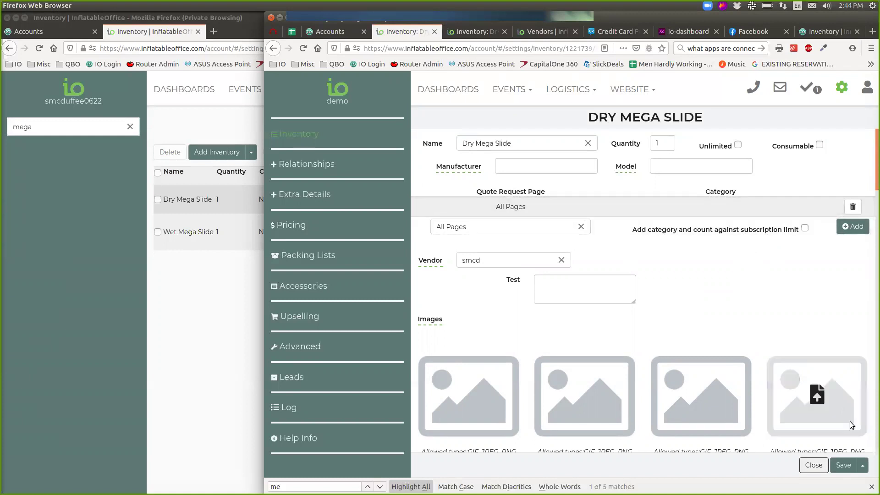
pyautogui.click(862, 466)
pyautogui.click(823, 448)
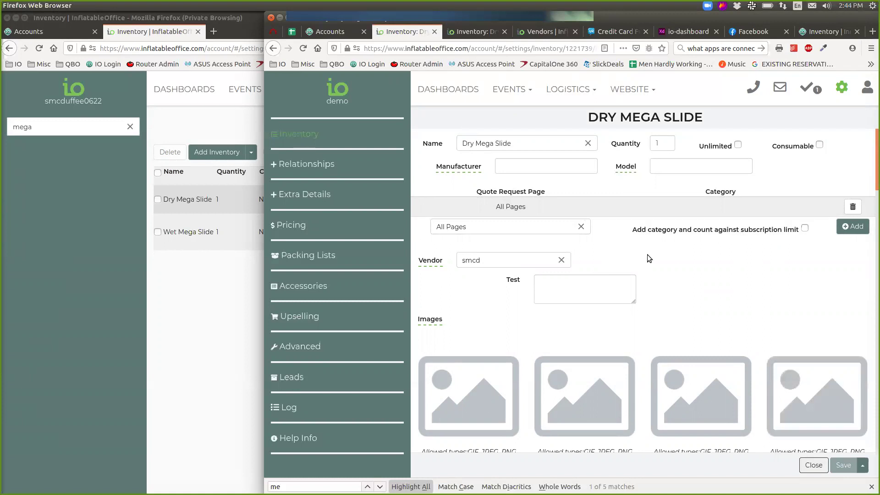
# Open the 10/29/2020 event with Hold status from the demo account's Leads/Events list.
pyautogui.click(523, 93)
pyautogui.click(512, 115)
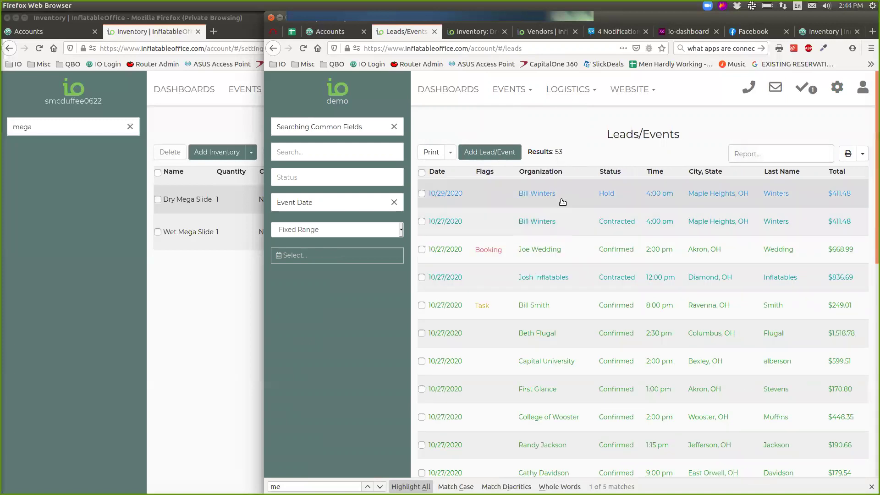
pyautogui.click(562, 202)
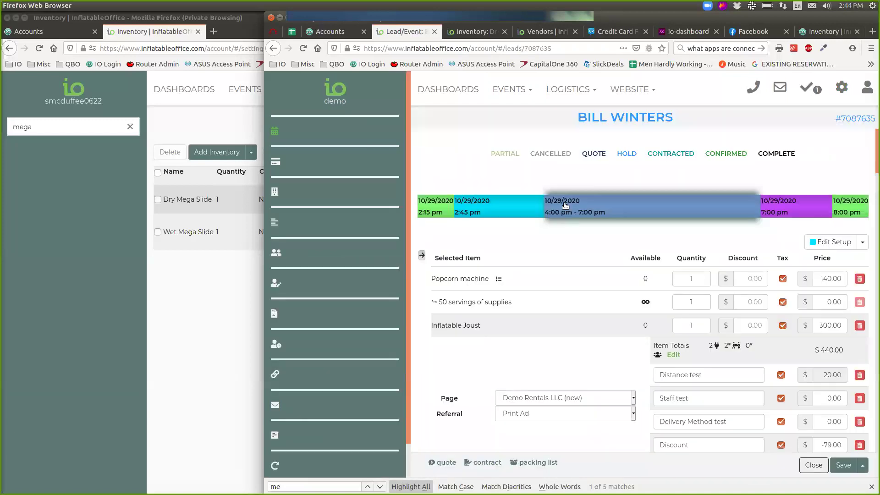
# Search the event's item picker for "mega", add the Dry Mega Slide, and inspect its availability timeline.
pyautogui.click(423, 306)
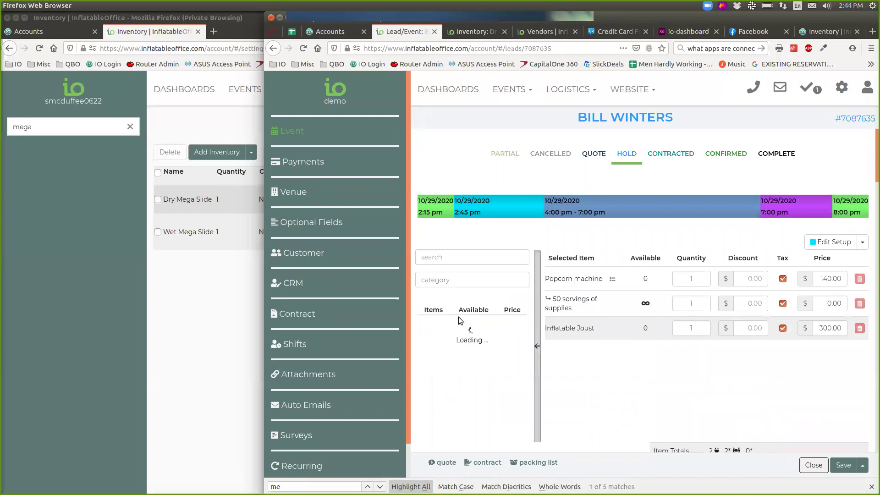
pyautogui.click(467, 258)
pyautogui.write('mega')
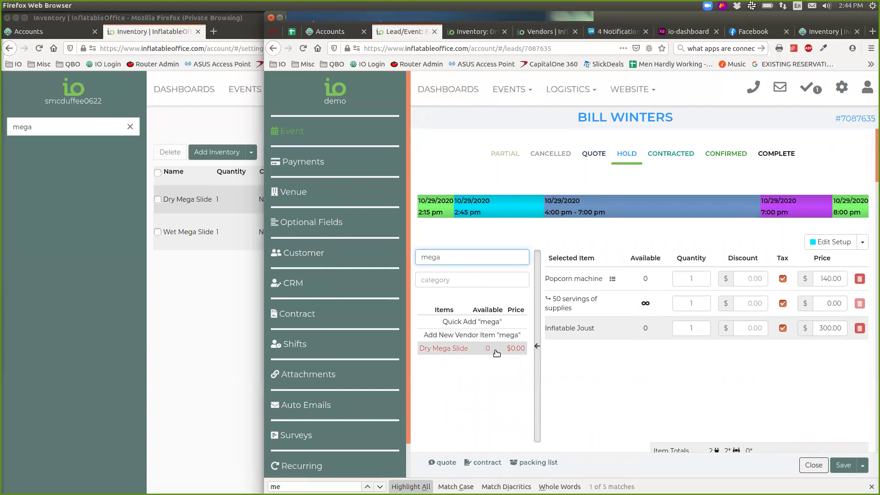
pyautogui.click(496, 352)
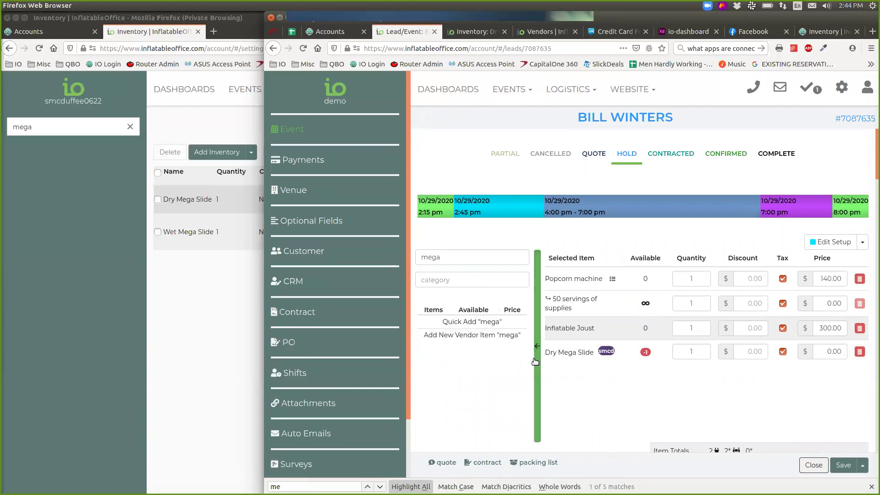
pyautogui.click(535, 362)
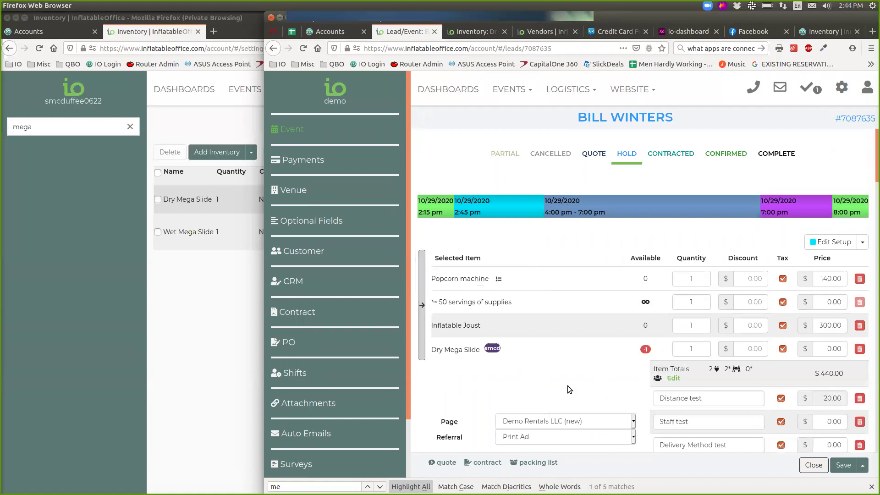
pyautogui.click(646, 350)
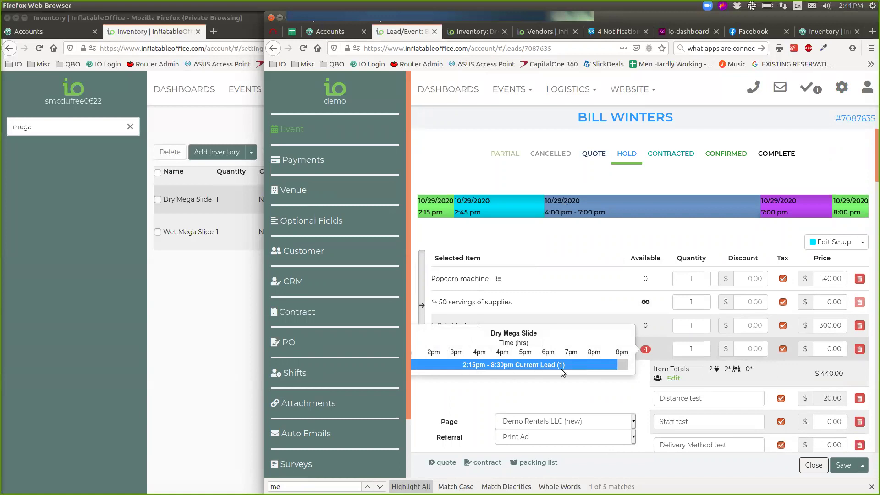
pyautogui.click(646, 351)
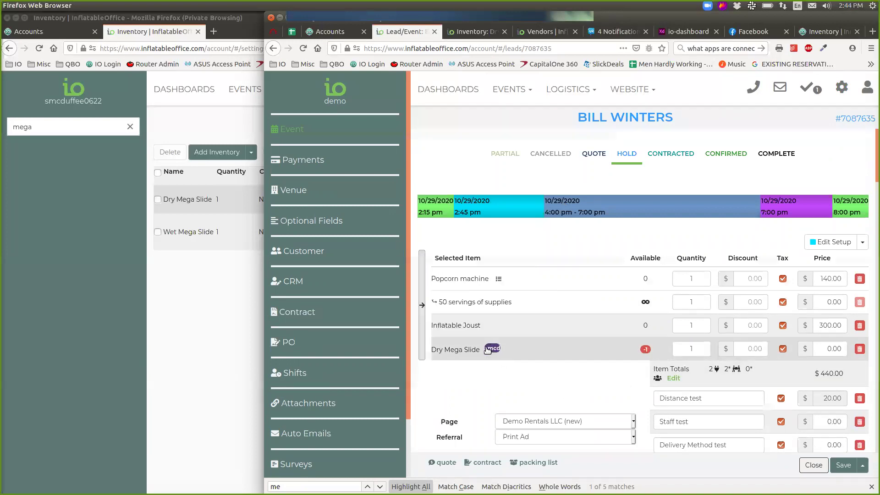
# Switch to the vendor account, open its 10/29/2020 contracted event, and compare it with the demo account's event.
pyautogui.click(166, 305)
pyautogui.click(247, 92)
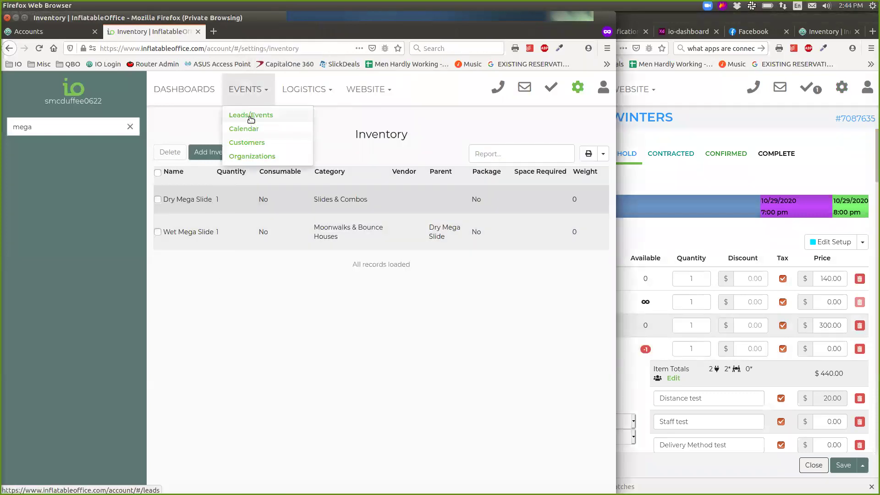
pyautogui.click(250, 118)
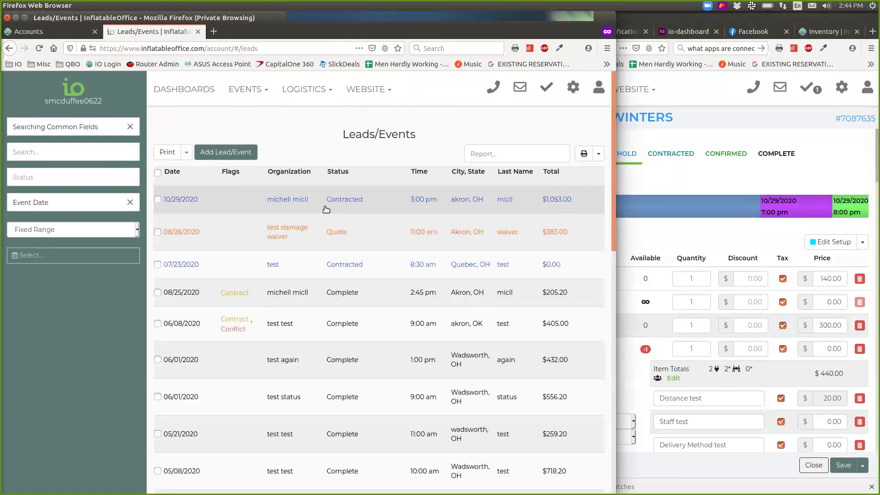
pyautogui.click(335, 203)
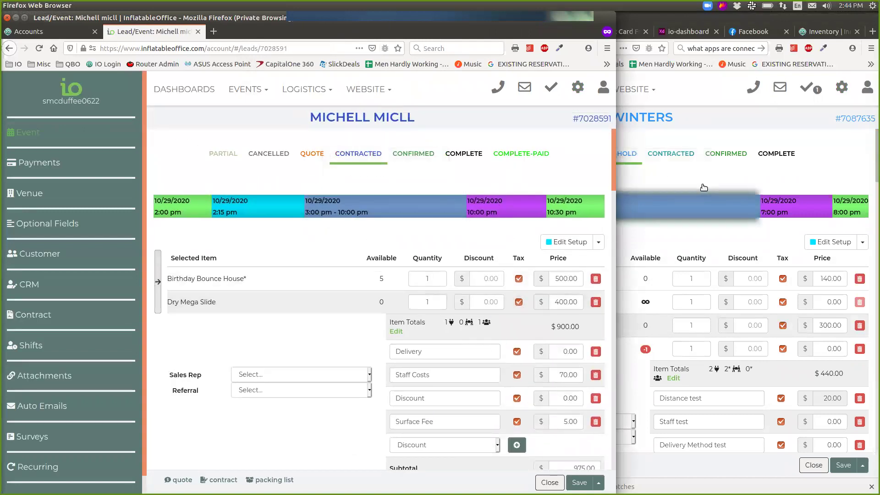
pyautogui.click(717, 237)
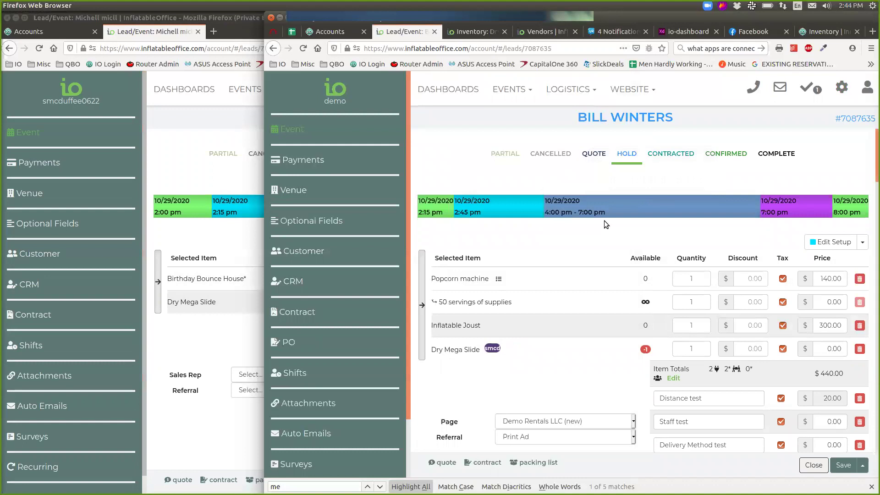
pyautogui.click(195, 228)
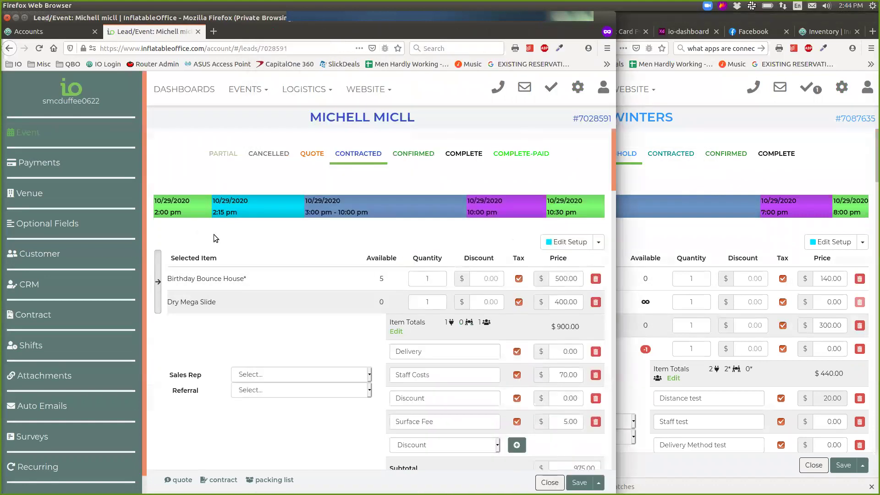
# Move the vendor account's contracted event to 10/28/2020 and save it.
pyautogui.click(366, 205)
pyautogui.click(441, 333)
pyautogui.click(480, 387)
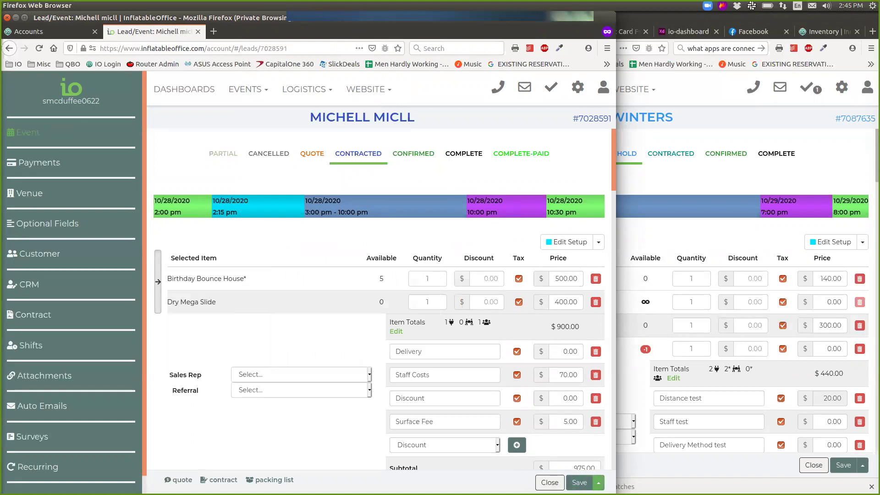
# Return to the demo account's reloaded Hold event, add the Dry Mega Slide found with "mega", and save the event.
pyautogui.click(698, 232)
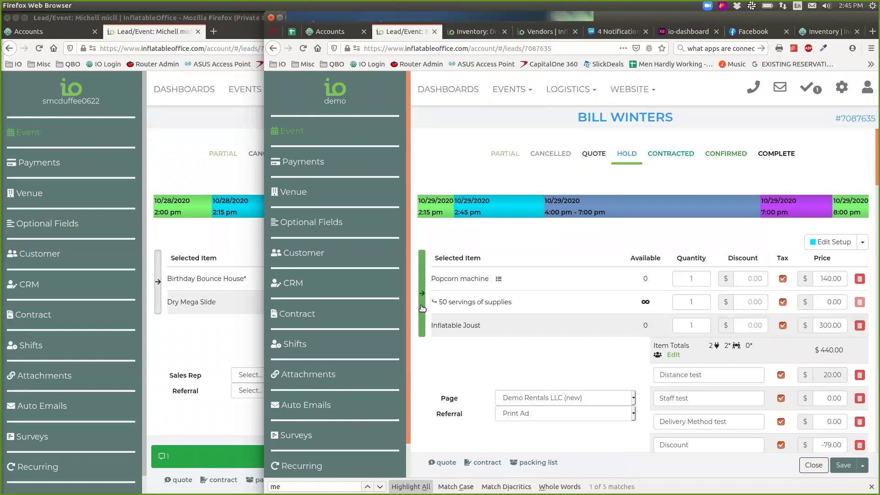
pyautogui.click(421, 307)
pyautogui.click(449, 260)
pyautogui.write('mega')
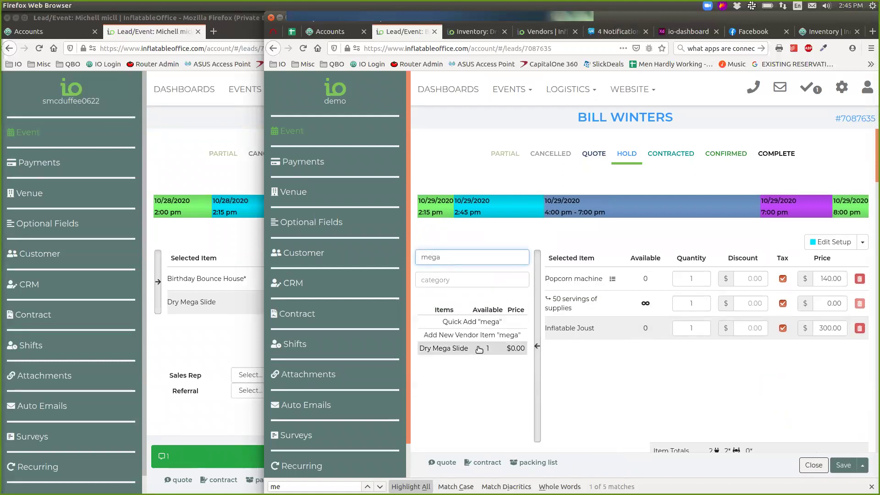
pyautogui.click(478, 349)
pyautogui.click(844, 466)
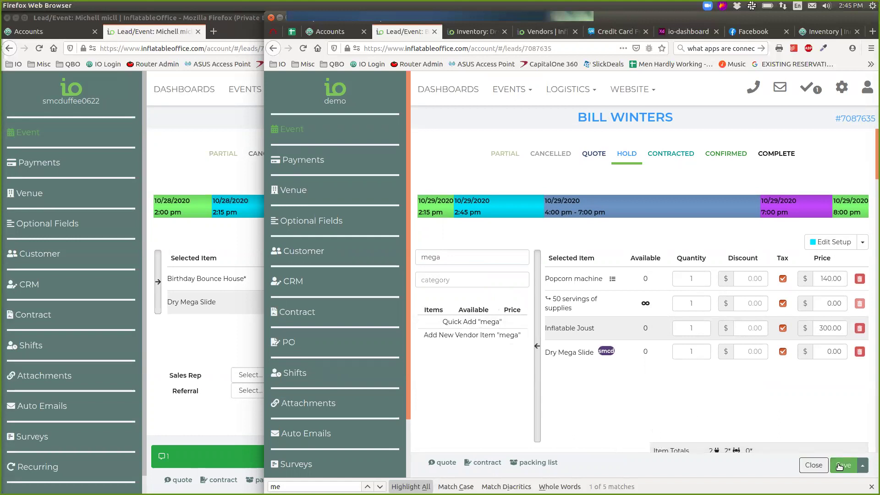
pyautogui.click(538, 407)
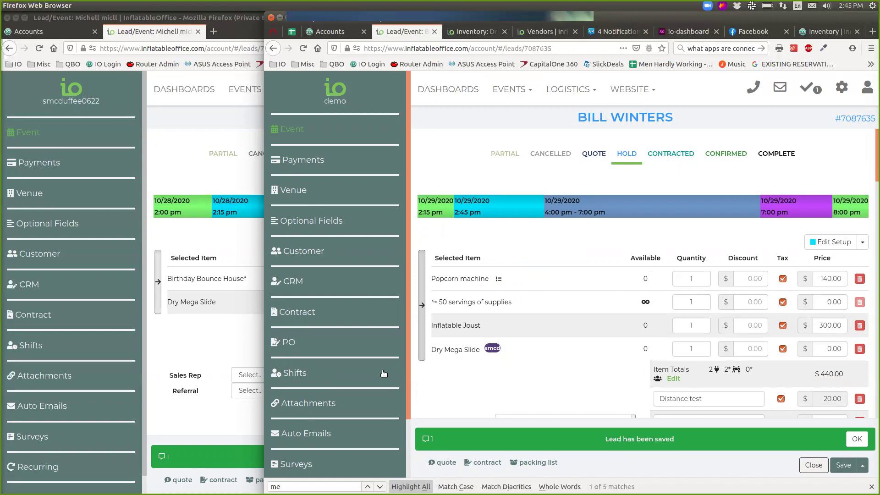
# Compare the Dry Mega Slide's availability between the vendor account's event and the demo account's event.
pyautogui.click(179, 334)
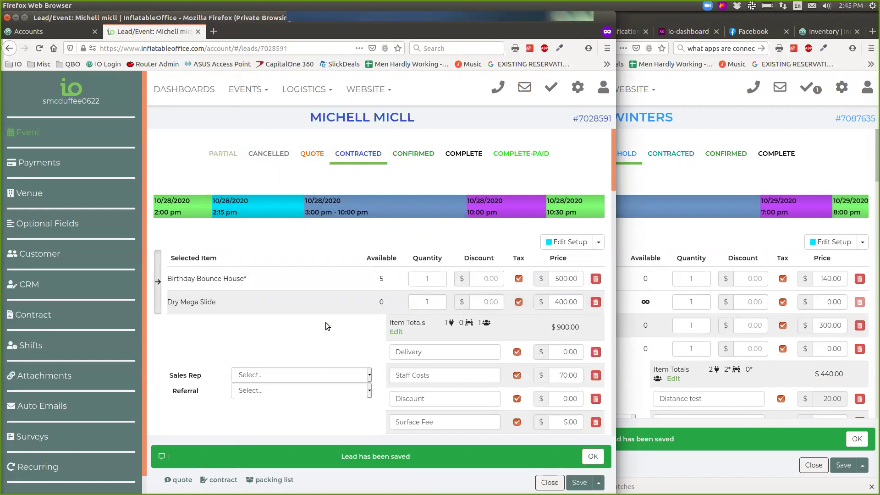
pyautogui.click(726, 233)
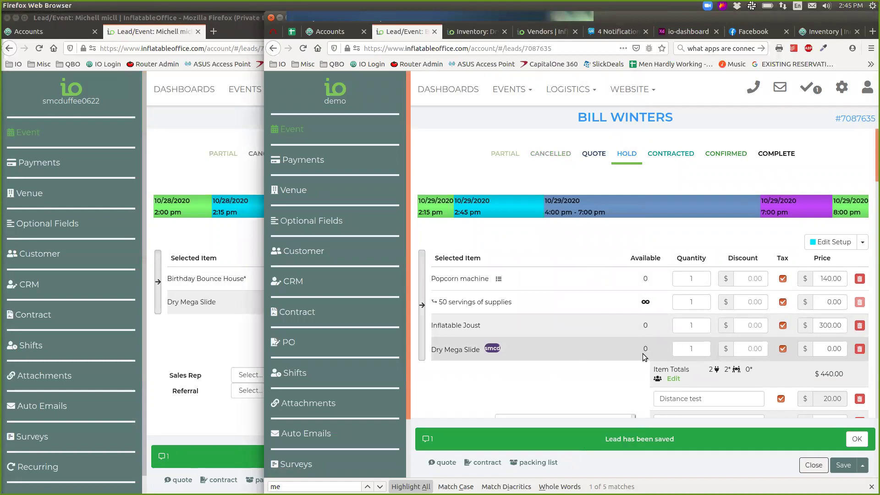
pyautogui.click(196, 340)
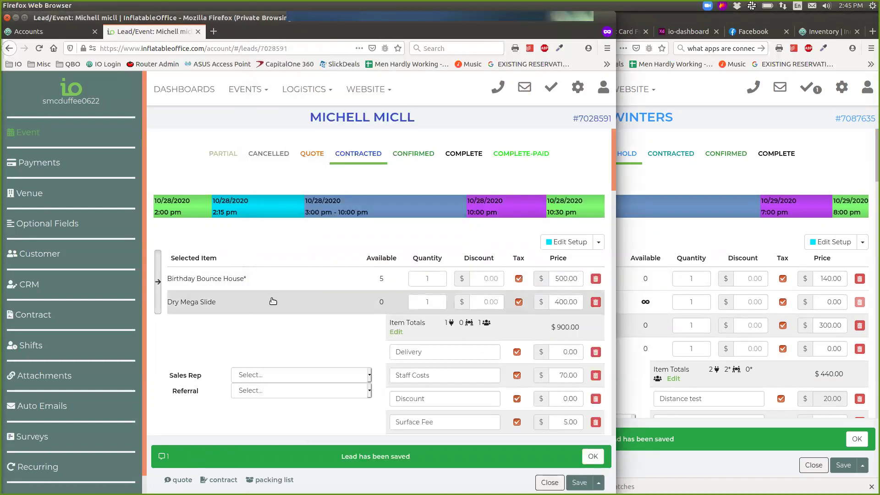
pyautogui.click(632, 261)
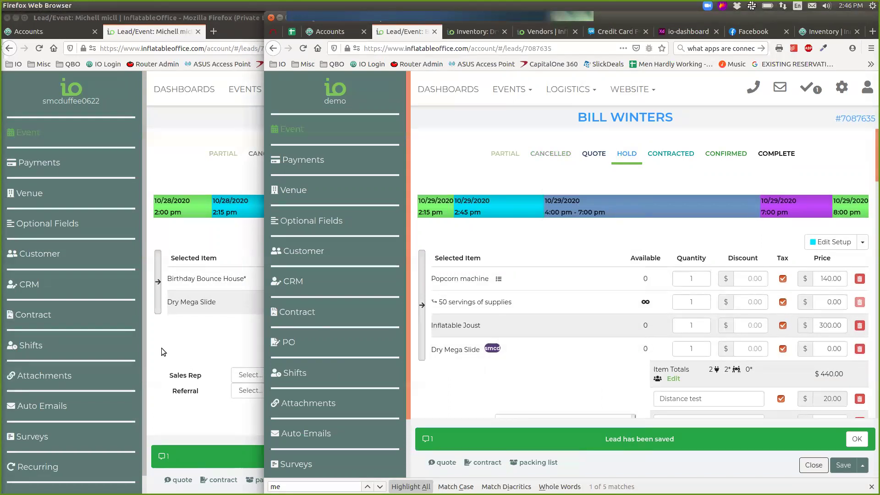
# Close the vendor account's event and return to the demo account's Hold event.
pyautogui.click(222, 356)
pyautogui.click(549, 482)
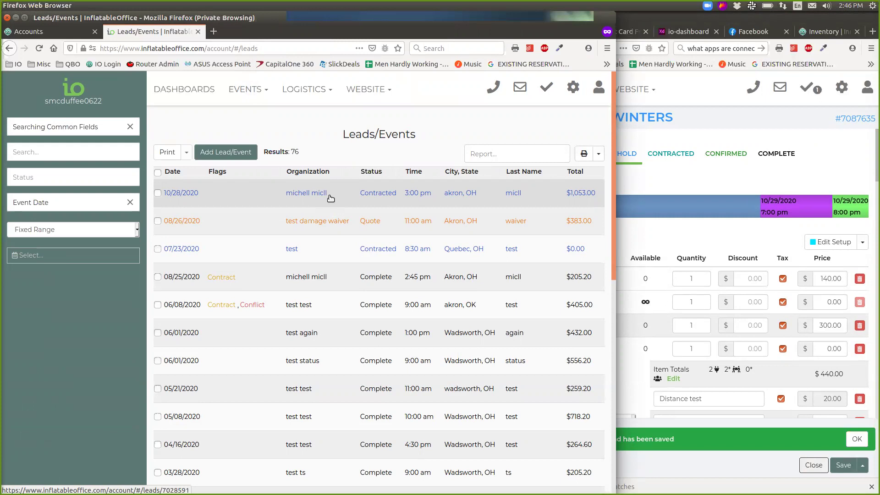
pyautogui.click(658, 232)
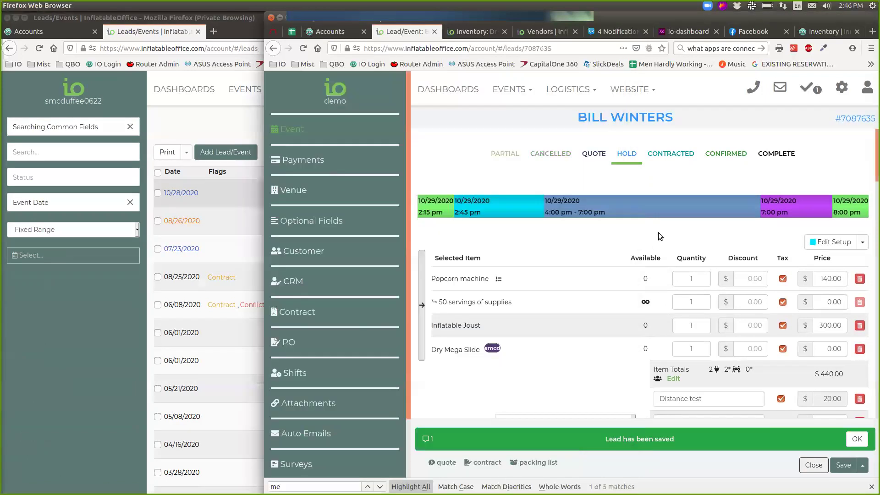